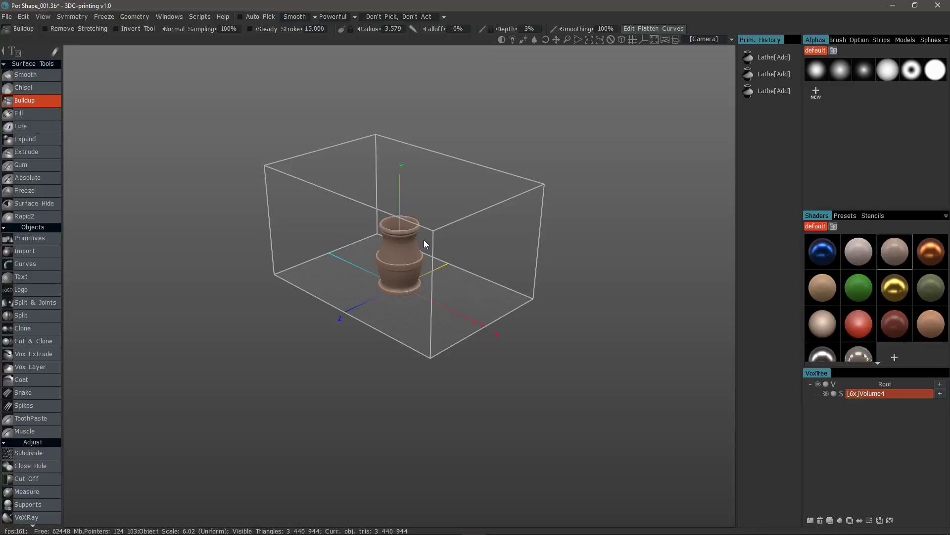
# Step: Orbit around the pot, pan it toward the middle of the viewport and zoom in for a close view
pyautogui.moveTo(424, 243); pyautogui.dragTo(456, 242)
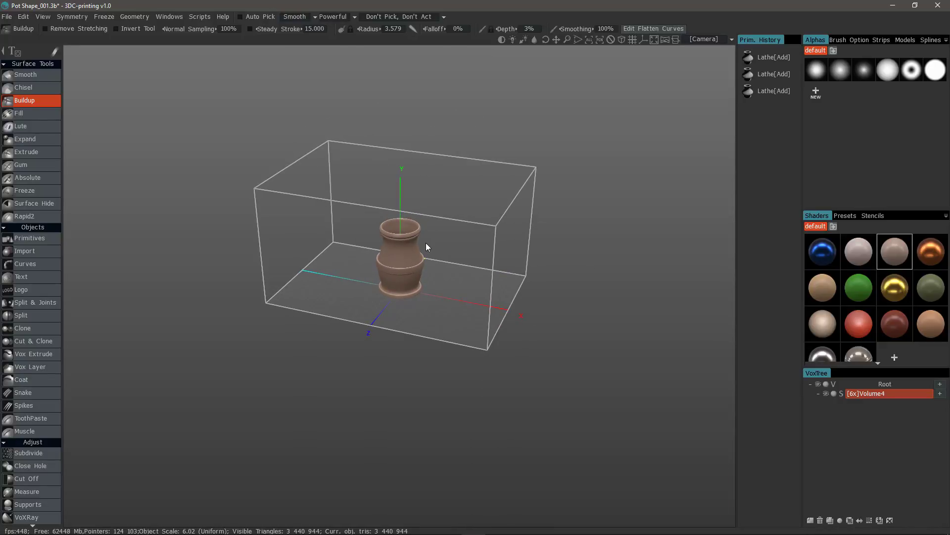
pyautogui.moveTo(426, 243); pyautogui.dragTo(443, 222, button='right')
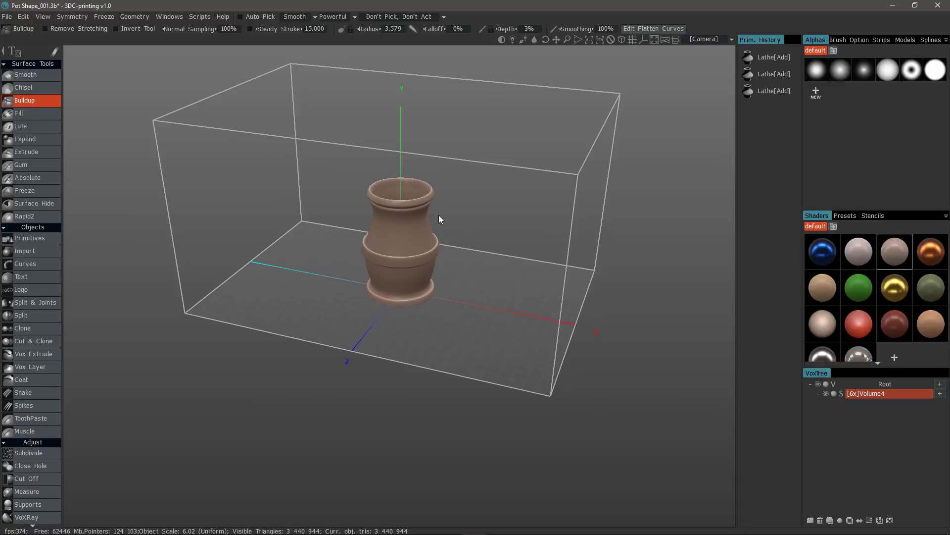
pyautogui.moveTo(439, 212); pyautogui.dragTo(431, 254, button='middle')
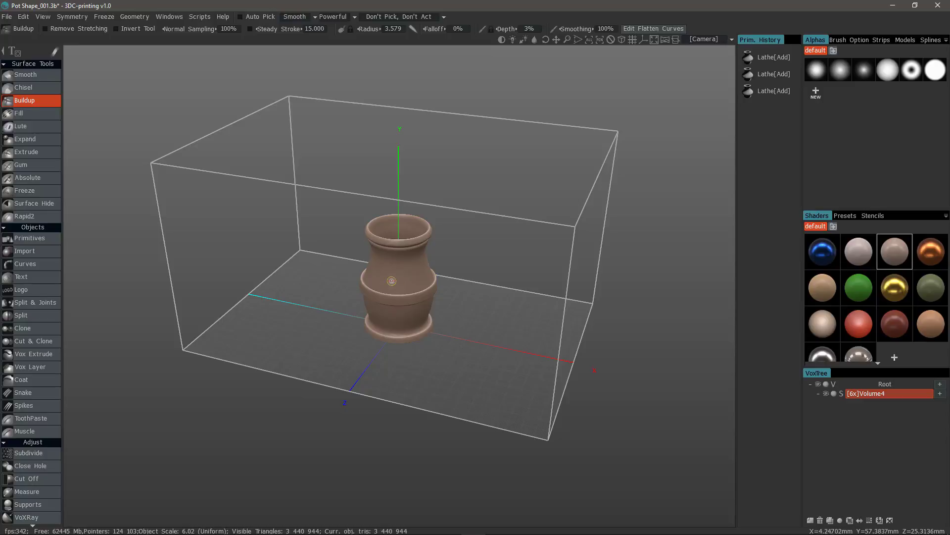
pyautogui.moveTo(393, 284); pyautogui.dragTo(435, 268, button='middle')
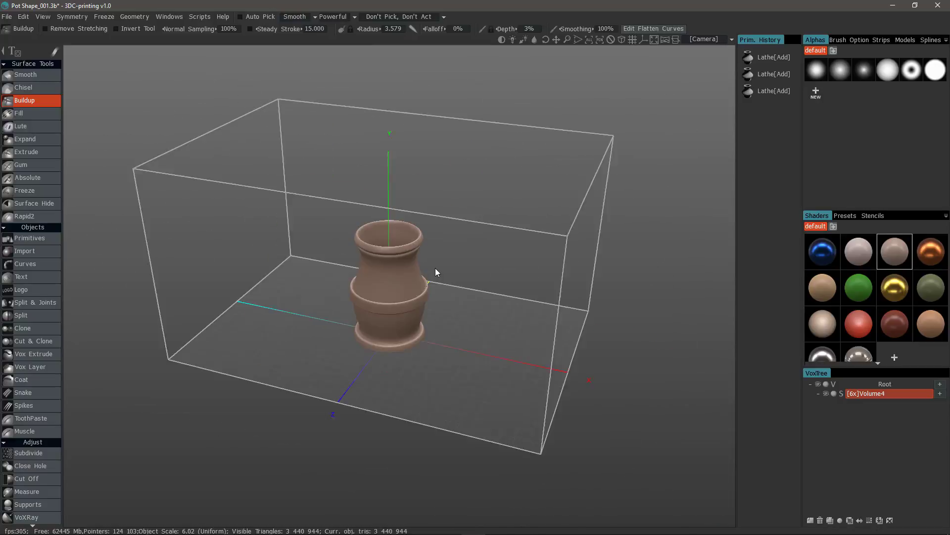
pyautogui.scroll(5, 470, 267)
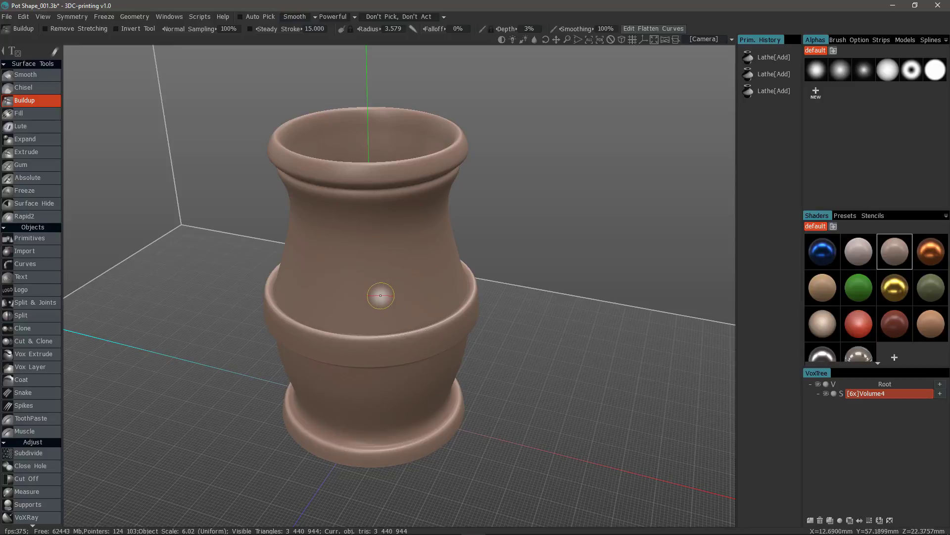
# Step: Set the Buildup brush radius to 6.183, and make and undo a test stroke on the pot's body
pyautogui.moveTo(382, 292); pyautogui.dragTo(359, 291, button='right')
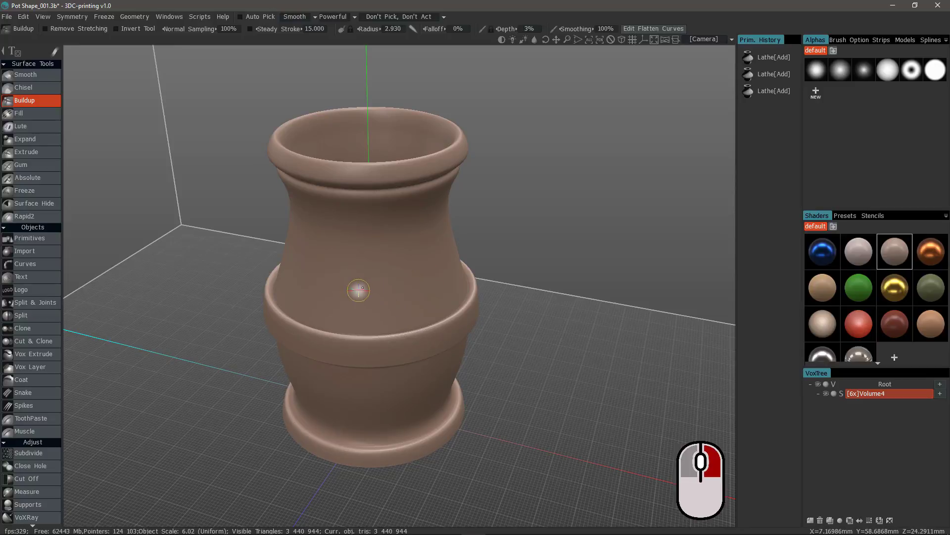
pyautogui.moveTo(374, 289)
pyautogui.mouseDown(button='right')
pyautogui.moveTo(366, 289)
pyautogui.moveTo(379, 289)
pyautogui.mouseUp(button='right')
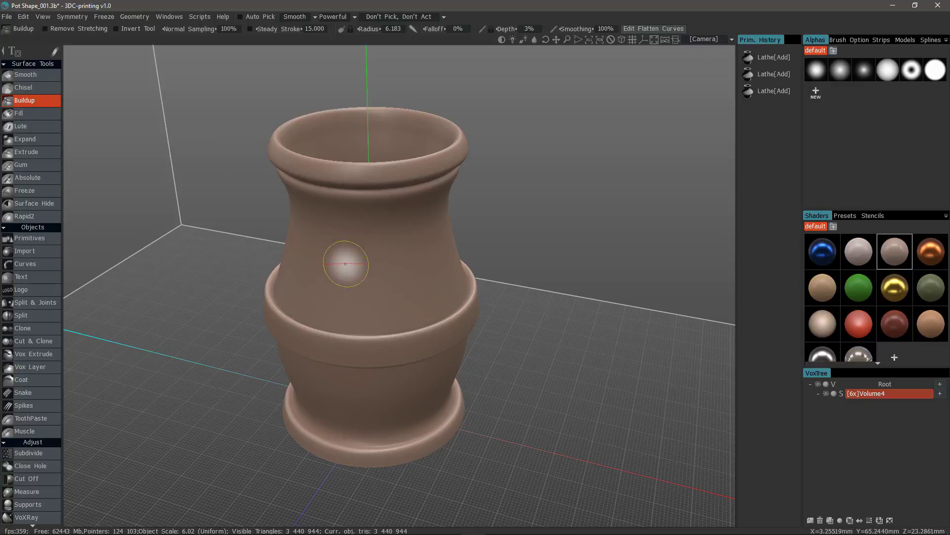
pyautogui.moveTo(367, 272)
pyautogui.mouseDown()
pyautogui.moveTo(386, 277)
pyautogui.moveTo(367, 278)
pyautogui.mouseUp()
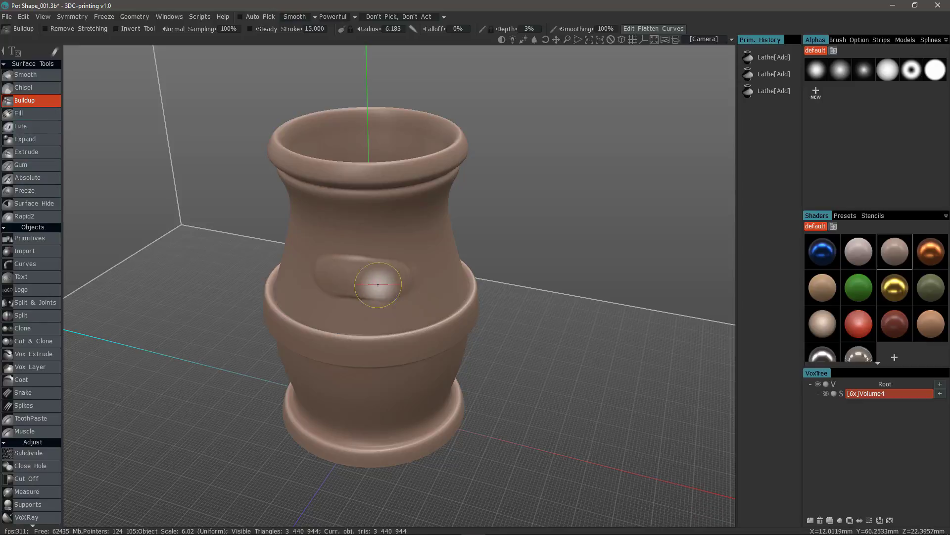
pyautogui.hotkey('ctrl', 'z')
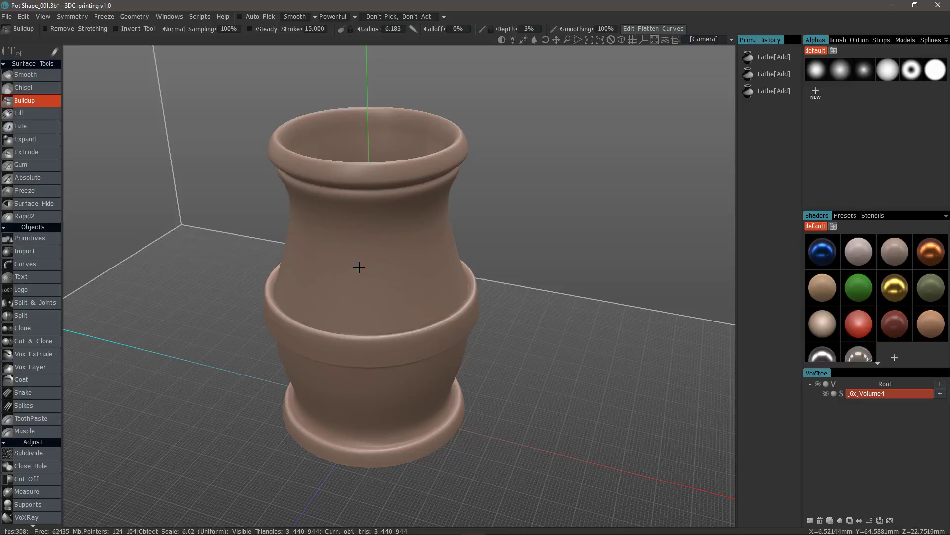
# Step: Orbit the pot and set the camera to rotate around the world center
pyautogui.press('alt')
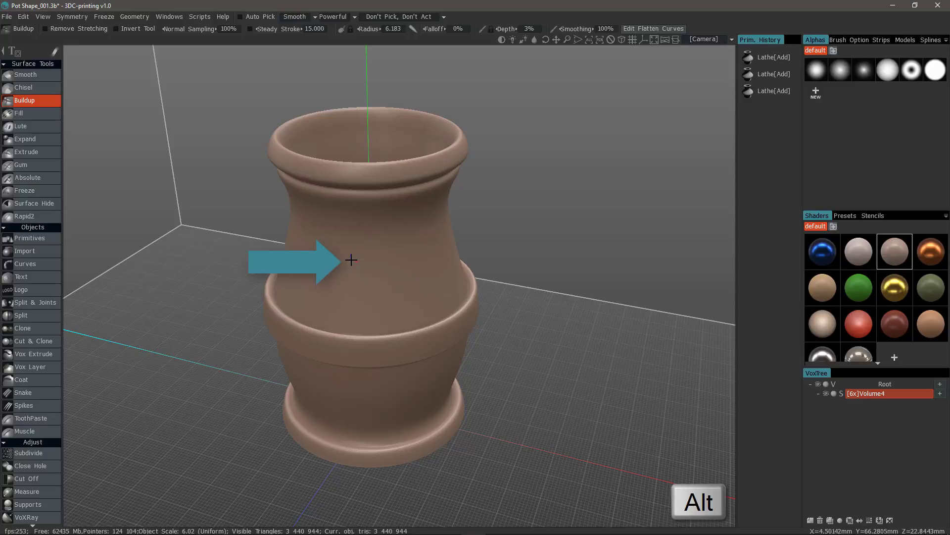
pyautogui.moveTo(351, 259)
pyautogui.keyDown('alt'); pyautogui.mouseDown()
pyautogui.moveTo(415, 255)
pyautogui.moveTo(359, 242)
pyautogui.moveTo(331, 248)
pyautogui.moveTo(361, 266)
pyautogui.moveTo(420, 258)
pyautogui.moveTo(361, 272)
pyautogui.moveTo(322, 265)
pyautogui.moveTo(348, 244)
pyautogui.moveTo(418, 253)
pyautogui.moveTo(347, 243)
pyautogui.moveTo(251, 249)
pyautogui.moveTo(479, 249)
pyautogui.moveTo(298, 244)
pyautogui.moveTo(373, 255)
pyautogui.moveTo(364, 254)
pyautogui.mouseUp(); pyautogui.keyUp('alt')
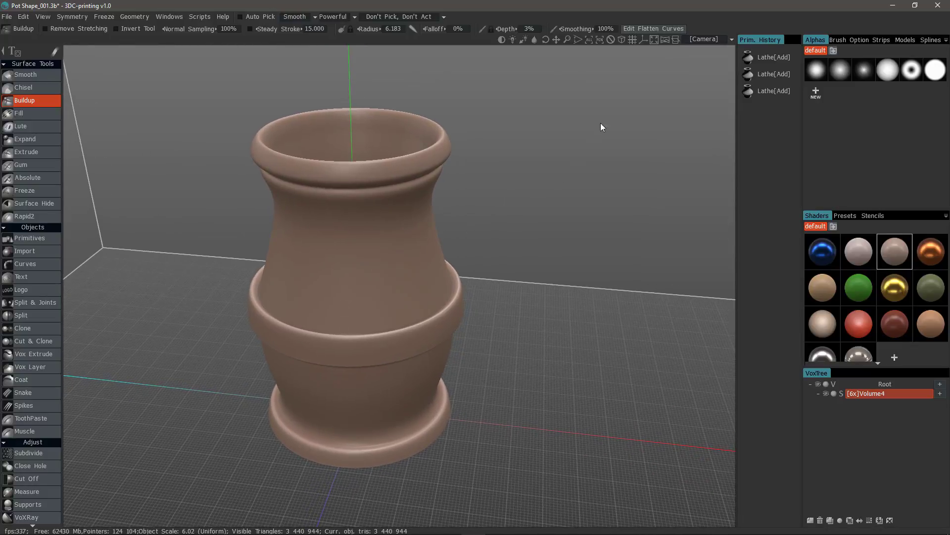
pyautogui.click(707, 39)
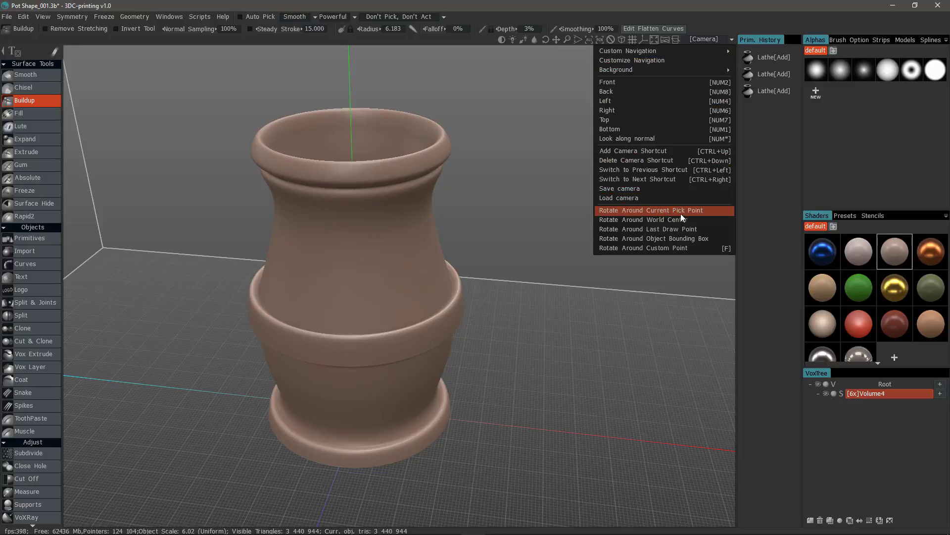
pyautogui.click(658, 220)
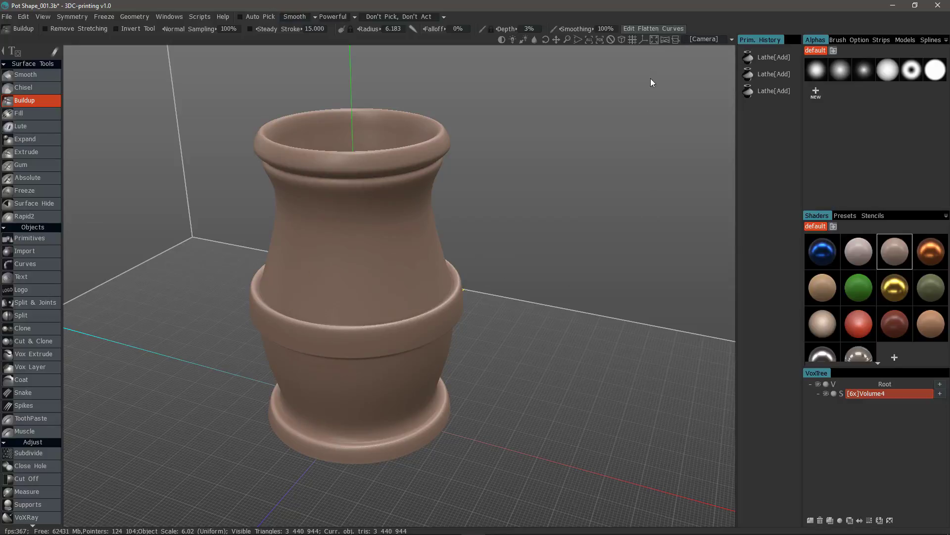
# Step: Use Look along normal to align the camera with the surface at the pot's rim and at its neck
pyautogui.click(703, 39)
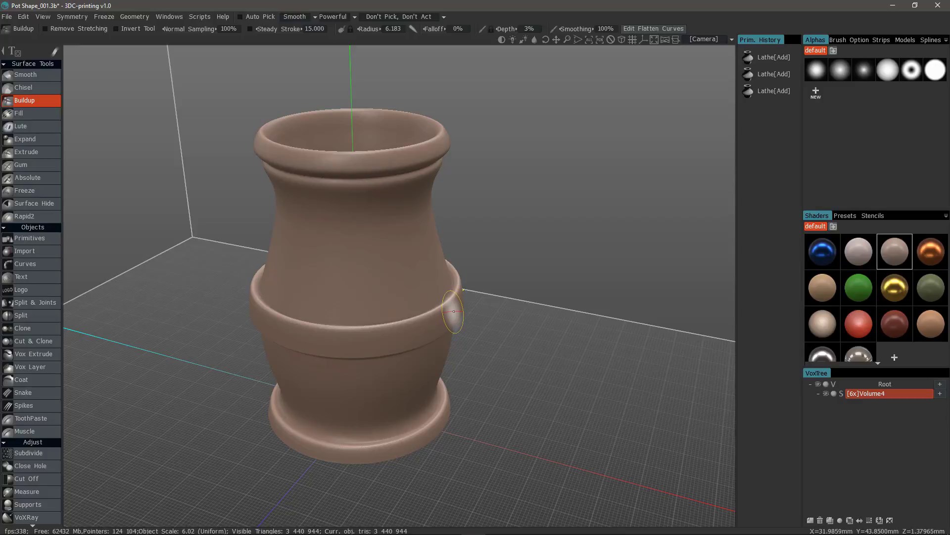
pyautogui.click(707, 40)
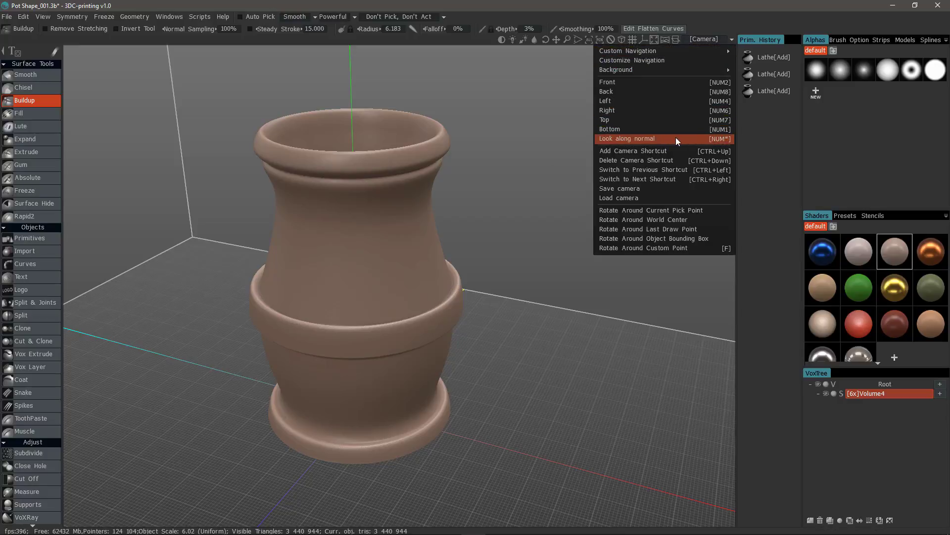
pyautogui.click(725, 138)
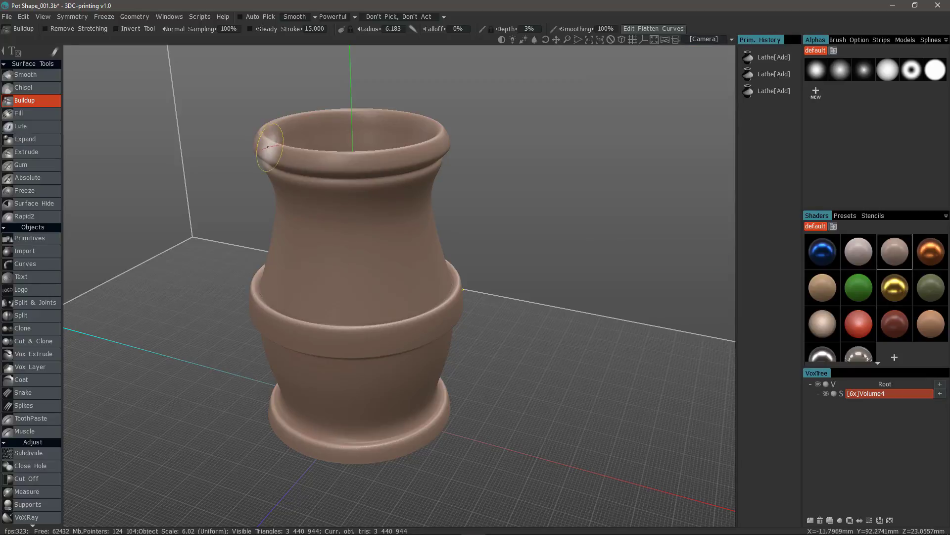
pyautogui.press('KP_Multiply')
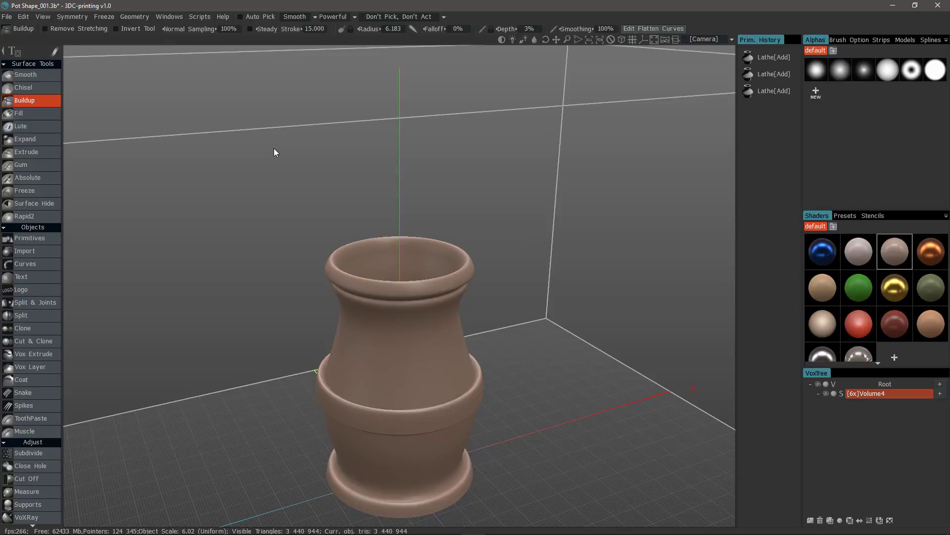
pyautogui.moveTo(285, 360); pyautogui.dragTo(367, 190)
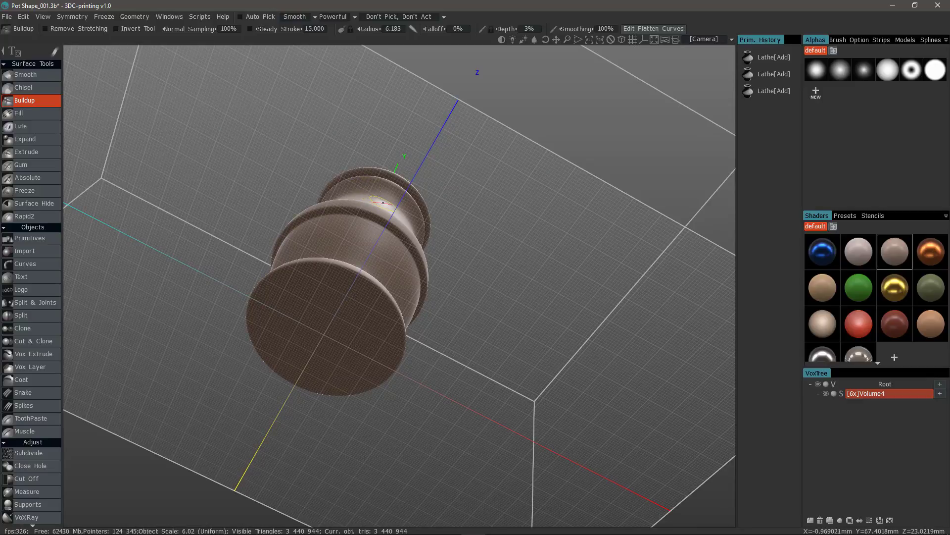
pyautogui.press('KP_Multiply')
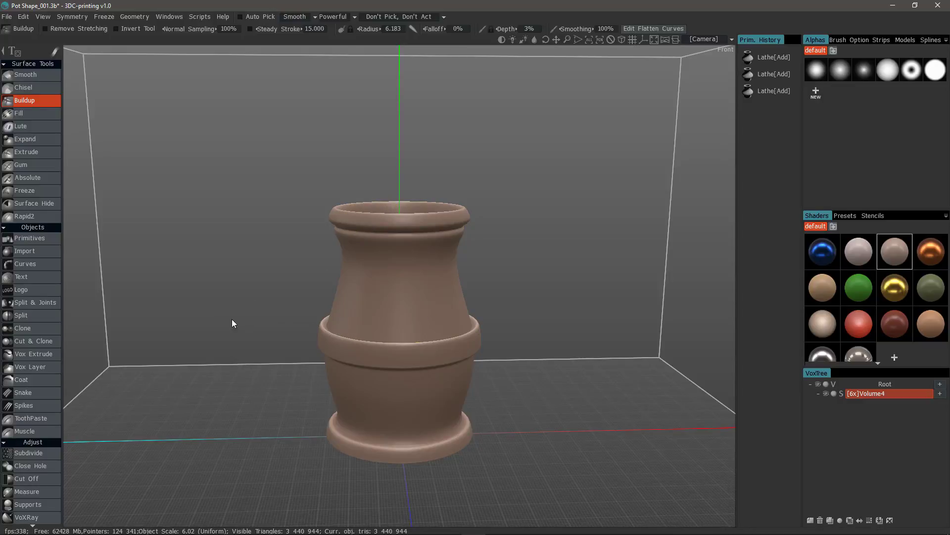
pyautogui.moveTo(564, 298); pyautogui.dragTo(560, 290)
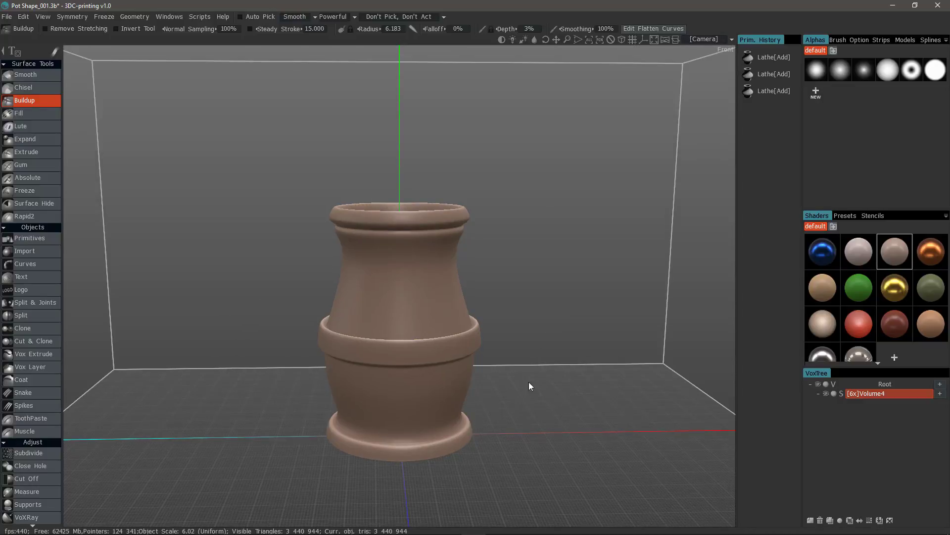
# Step: Add a Roll event to the custom navigation setup and assign it the ?+LMB combination
pyautogui.click(709, 39)
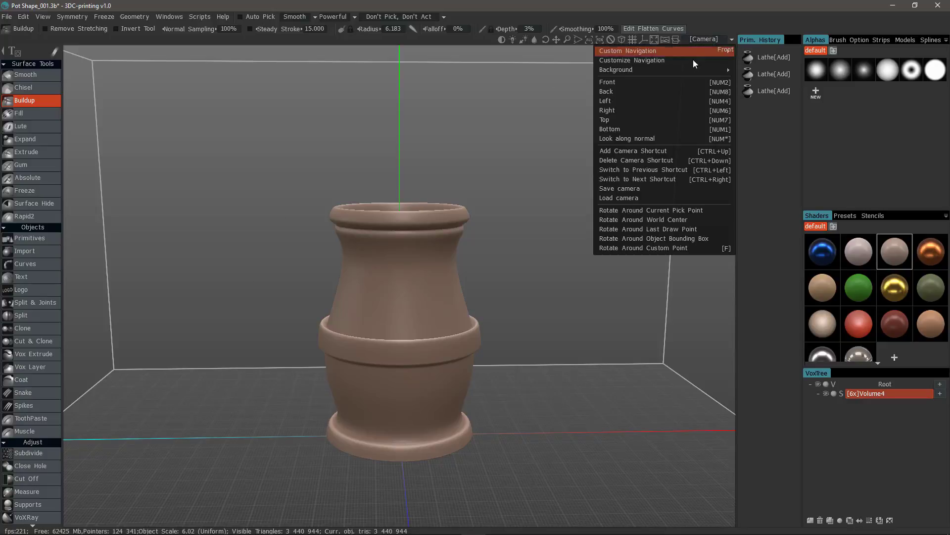
pyautogui.click(646, 60)
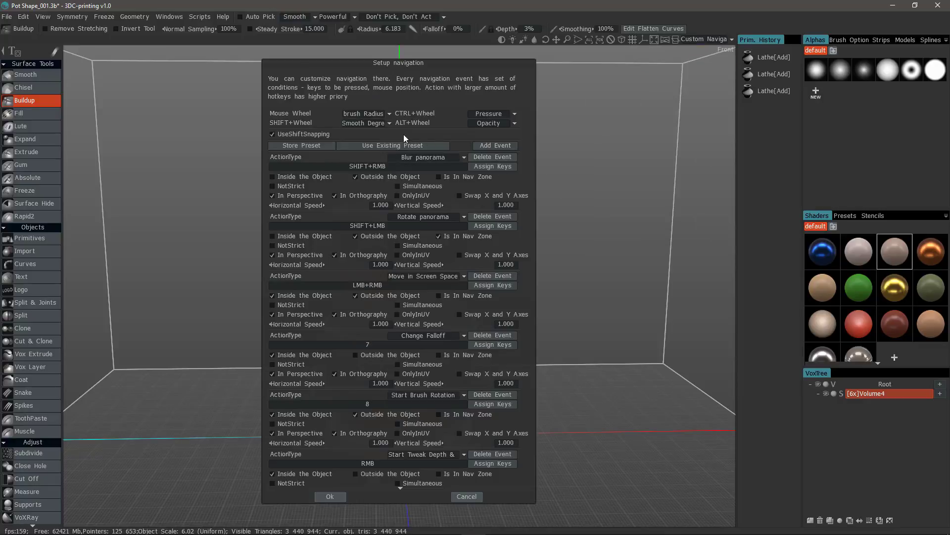
pyautogui.click(498, 145)
pyautogui.click(463, 157)
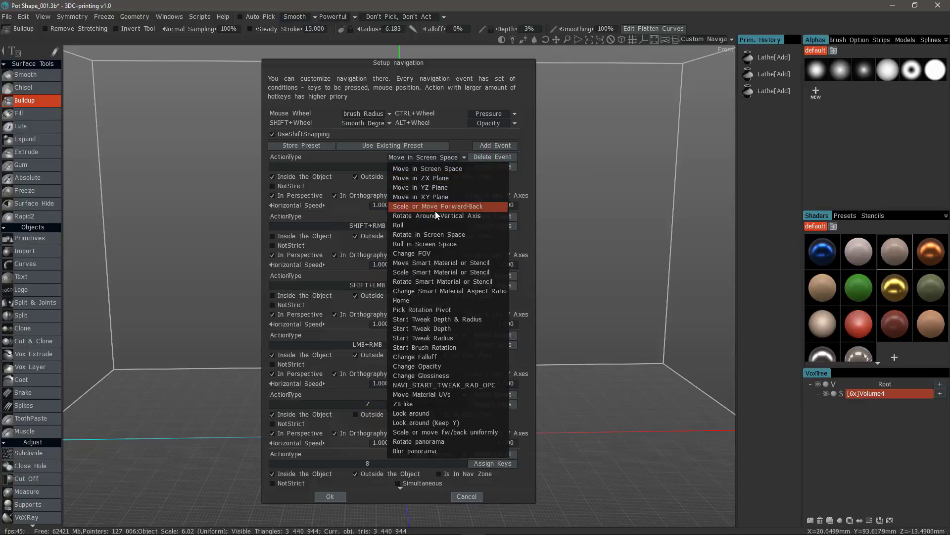
pyautogui.click(408, 225)
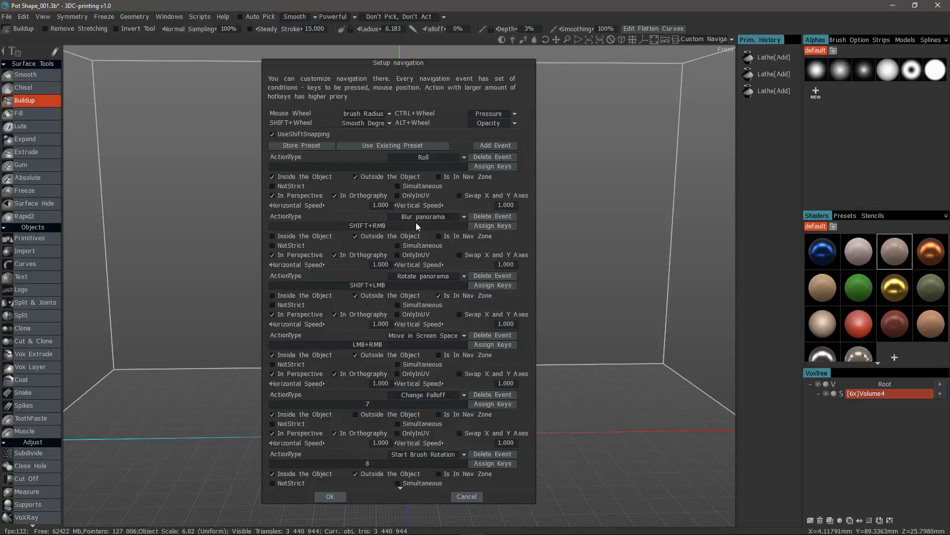
pyautogui.click(493, 167)
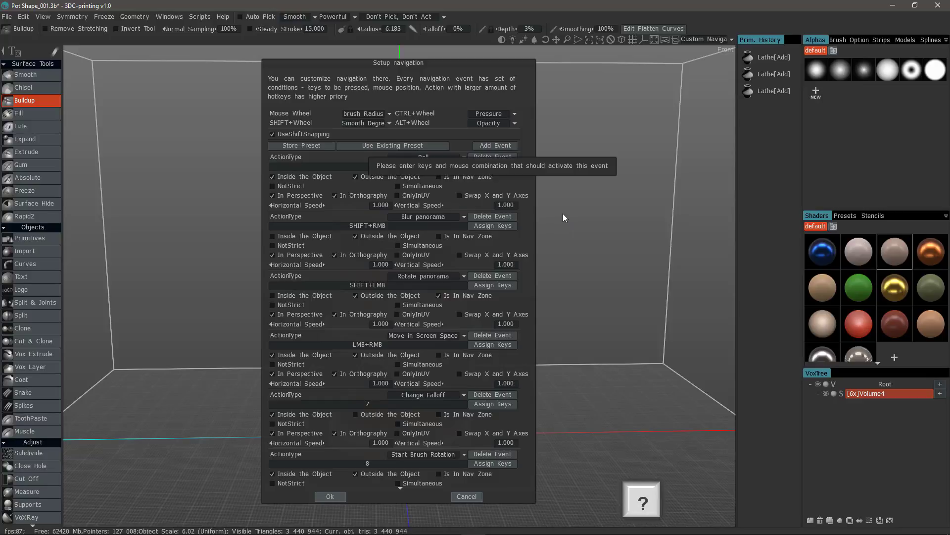
pyautogui.moveTo(563, 212); pyautogui.dragTo(563, 192)
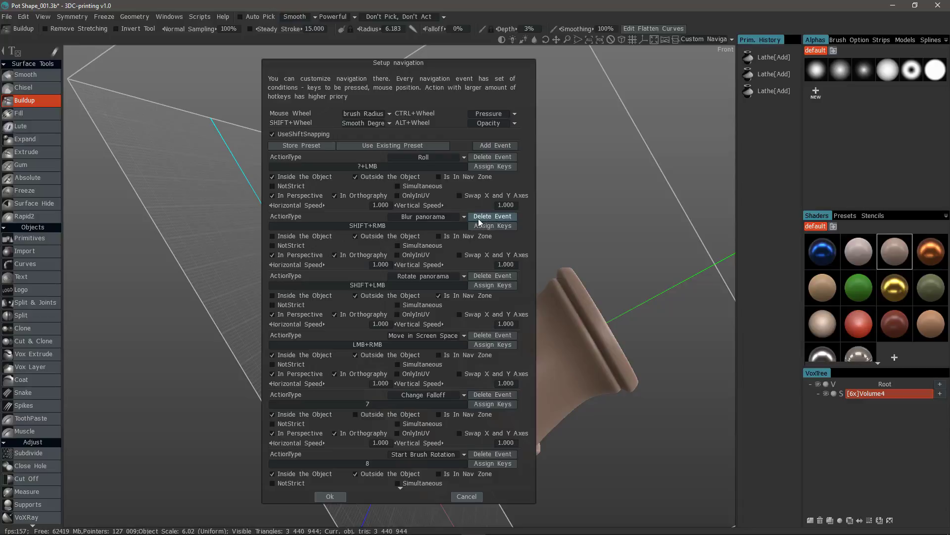
pyautogui.click(330, 496)
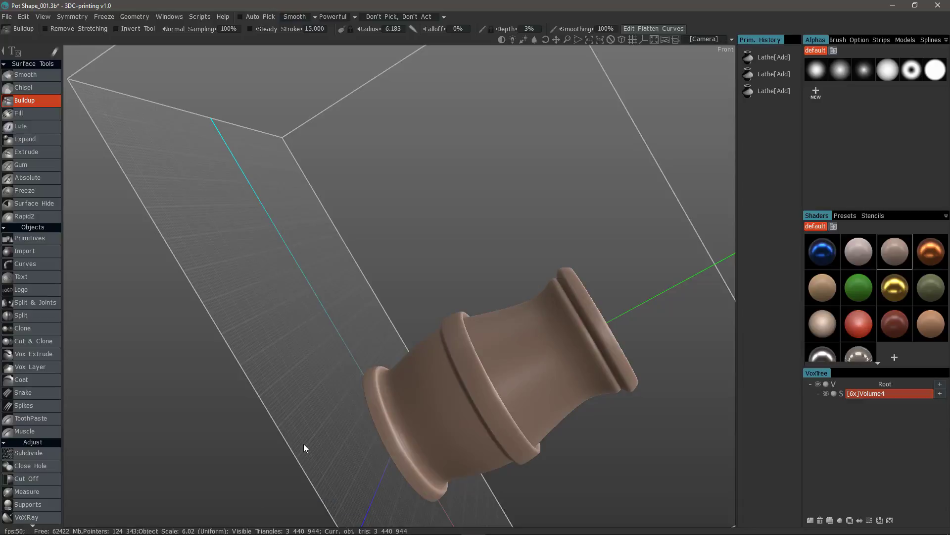
# Step: Roll the tilted view until the pot stands upright and orbit to see into its opening
pyautogui.moveTo(303, 444); pyautogui.dragTo(457, 280)
pyautogui.moveTo(464, 305); pyautogui.dragTo(483, 319)
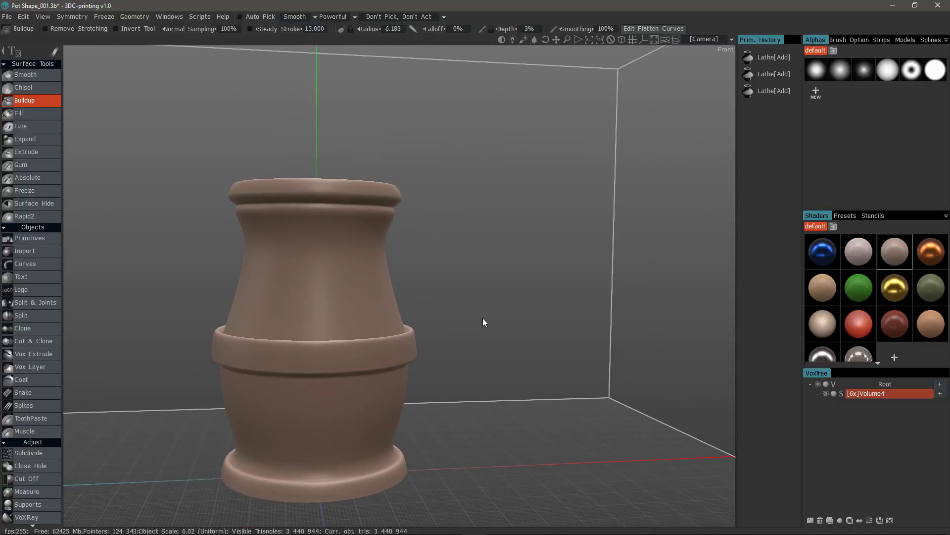
pyautogui.moveTo(456, 280); pyautogui.dragTo(432, 279)
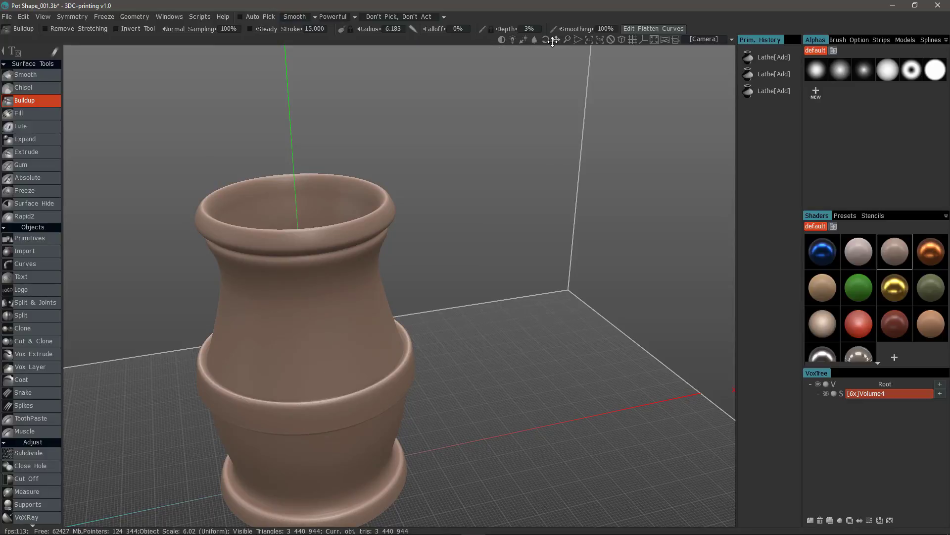
# Step: Reset the camera to its default position and fit the whole pot in the viewport
pyautogui.moveTo(545, 41); pyautogui.dragTo(577, 42)
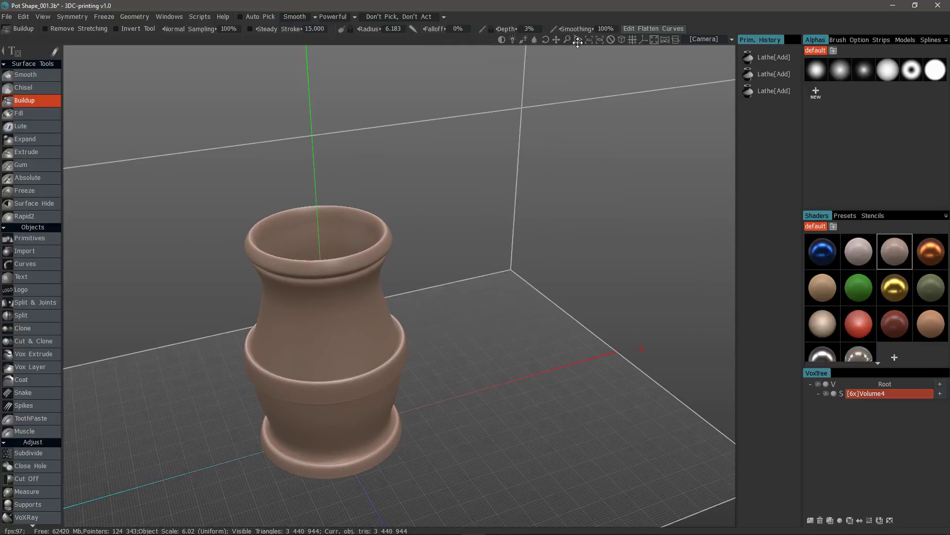
pyautogui.click(611, 39)
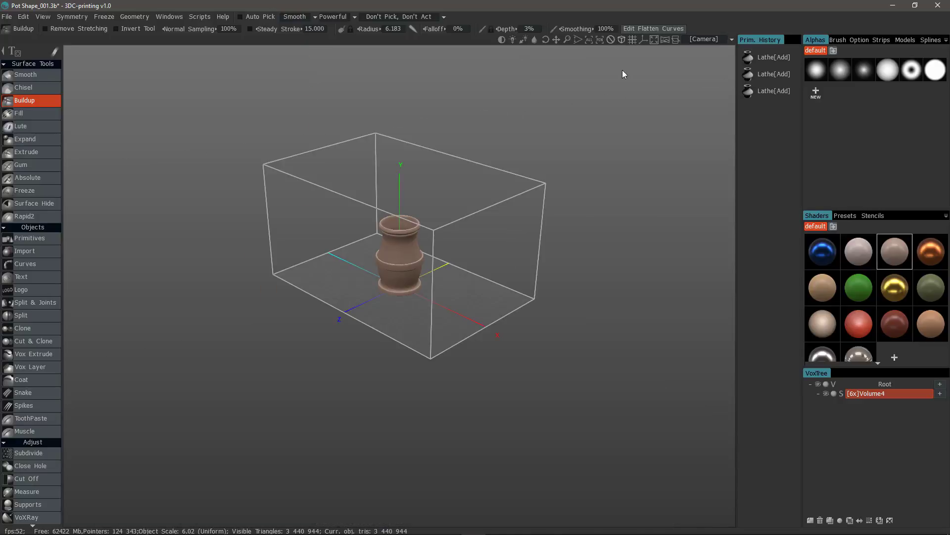
pyautogui.click(588, 40)
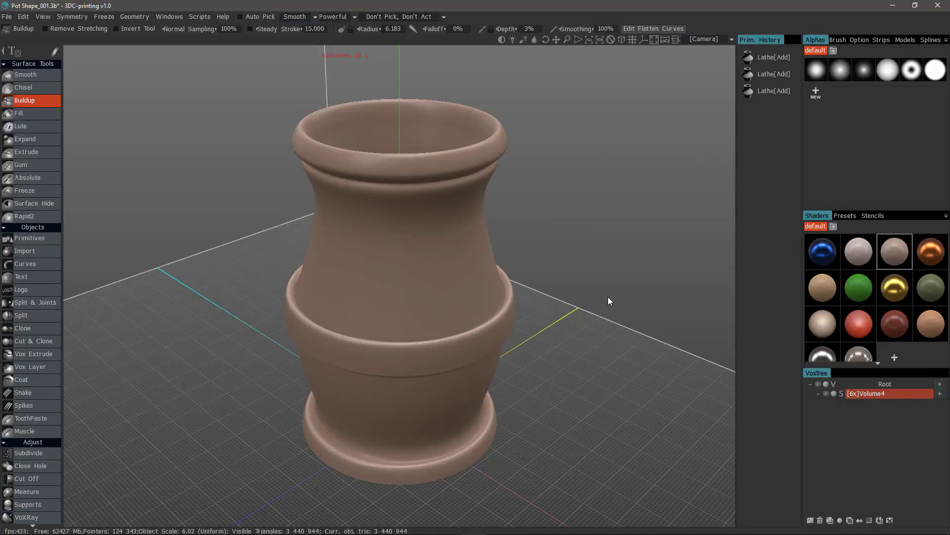
# Step: Zoom the camera in on the pot's central band and fit the whole pot in view again
pyautogui.hotkey('shift', 'a')
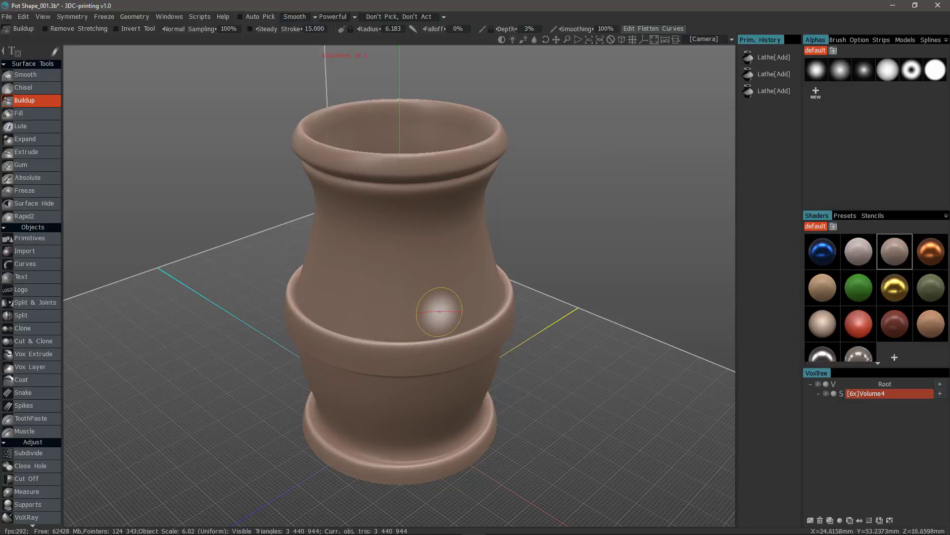
pyautogui.hotkey('shift', 'z')
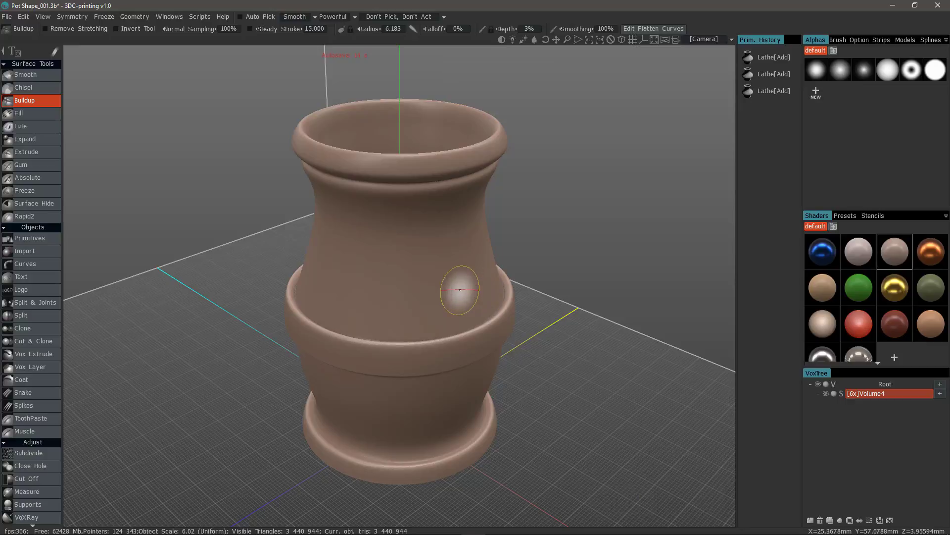
pyautogui.keyDown('alt'); pyautogui.moveTo(501, 334); pyautogui.dragTo(492, 307); pyautogui.keyUp('alt')
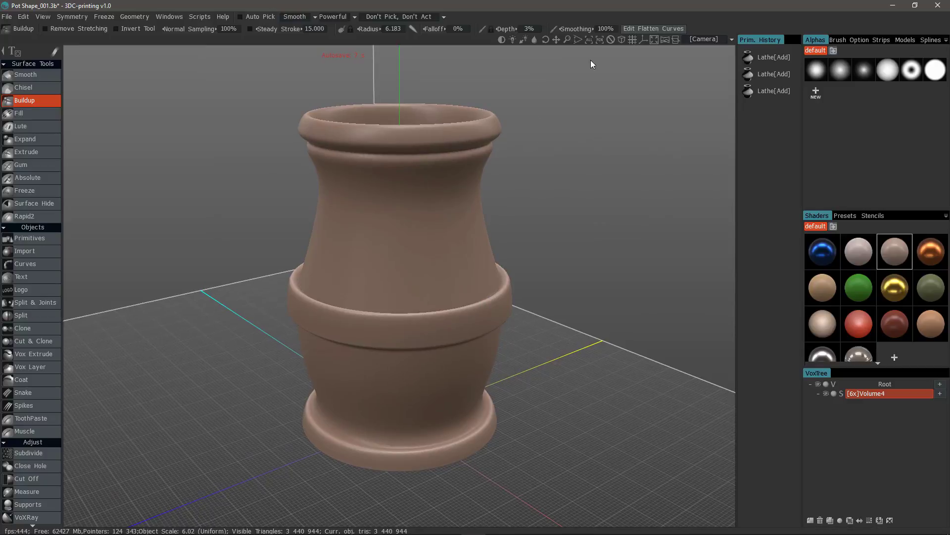
pyautogui.click(600, 40)
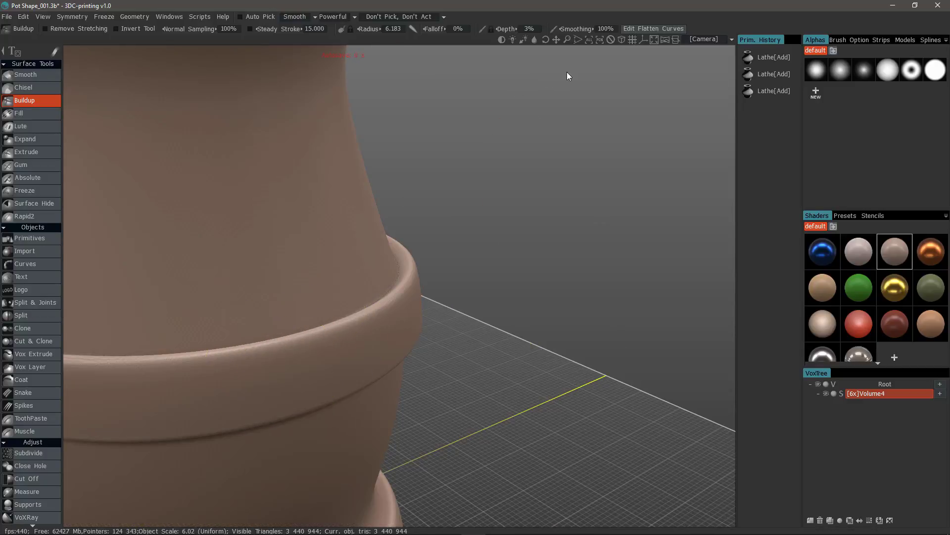
pyautogui.click(589, 39)
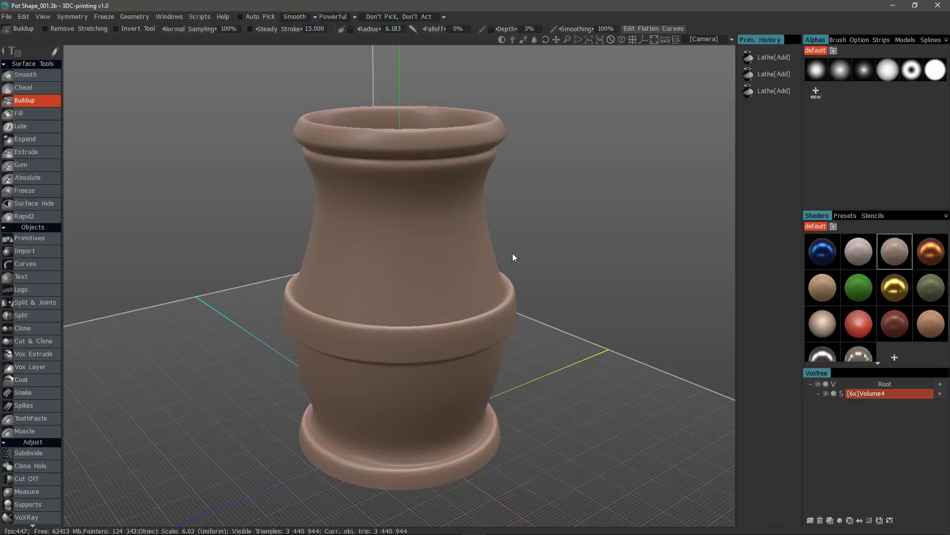
# Step: Turn the 3D grid display off and back on
pyautogui.click(632, 39)
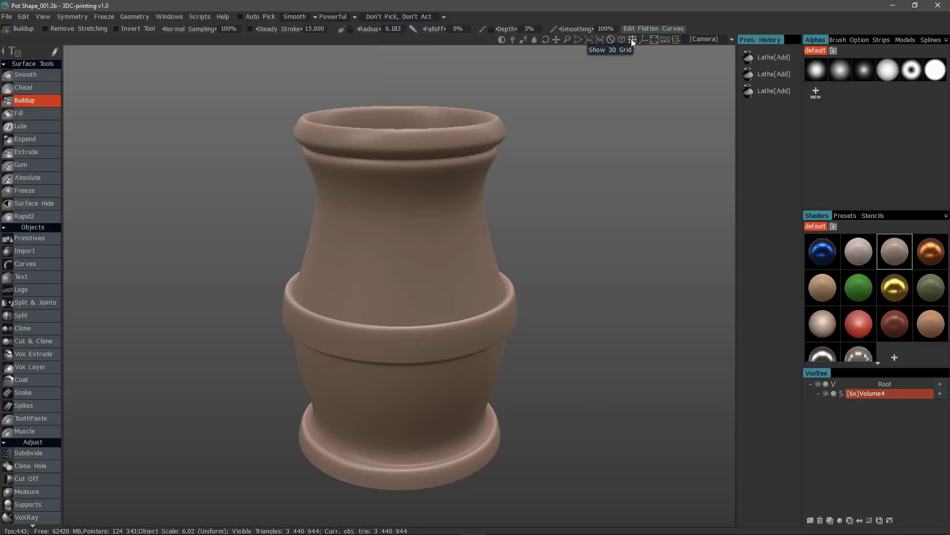
pyautogui.click(633, 39)
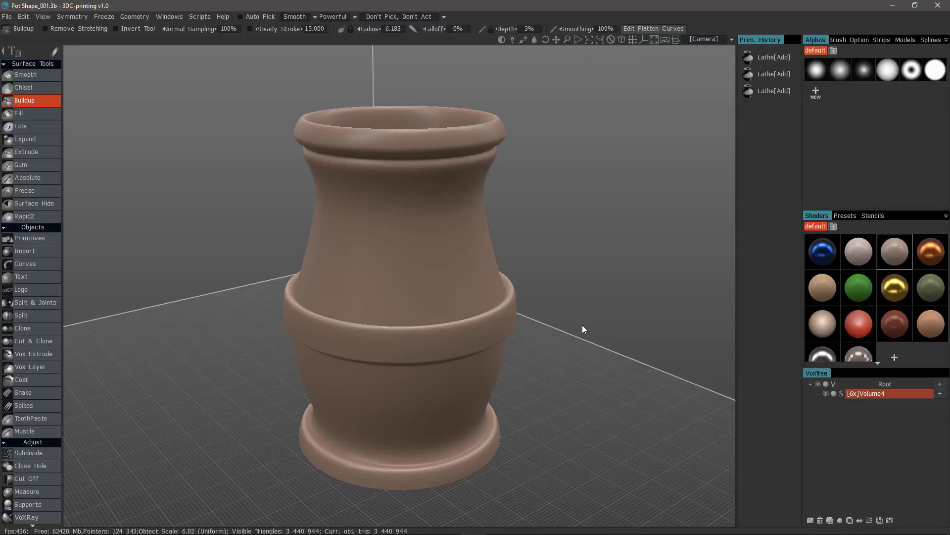